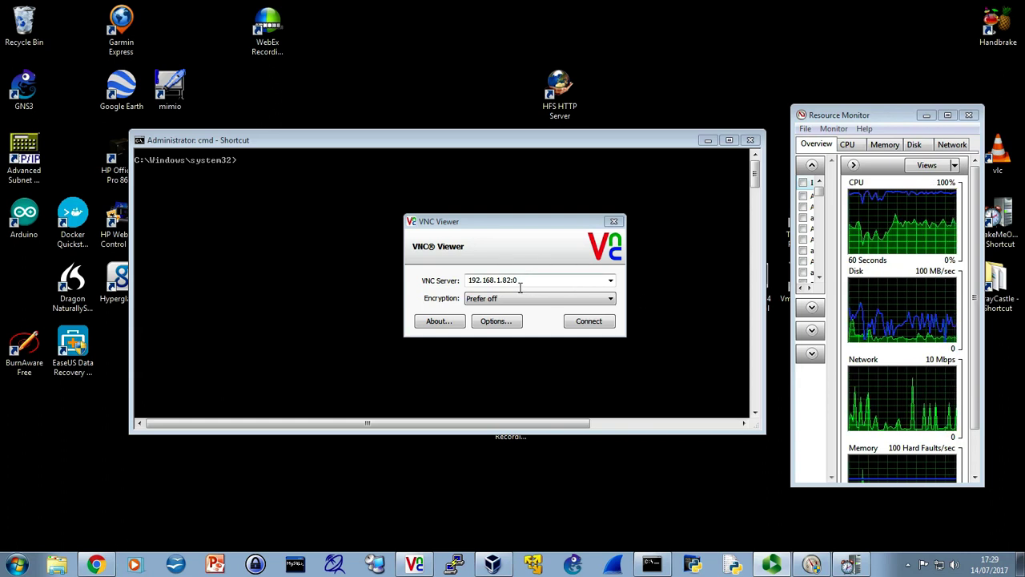
Edit the 192.168.1.82:0 address and review the viewer's connection options.
{"action": "left_click_drag", "start_coordinate": [531, 283], "coordinate": [517, 283]}
{"action": "left_click", "coordinate": [558, 286]}
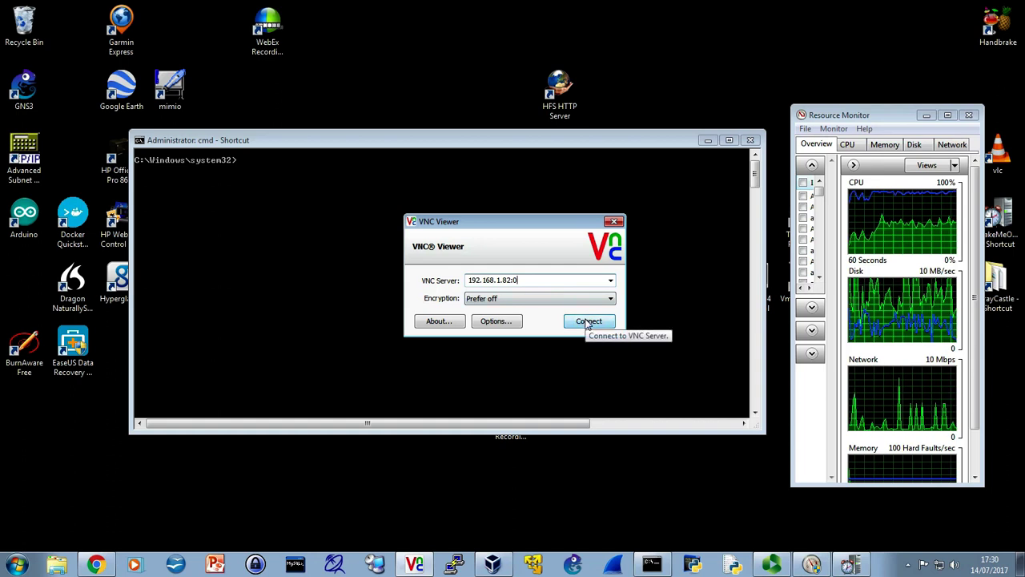
{"action": "left_click", "coordinate": [496, 321]}
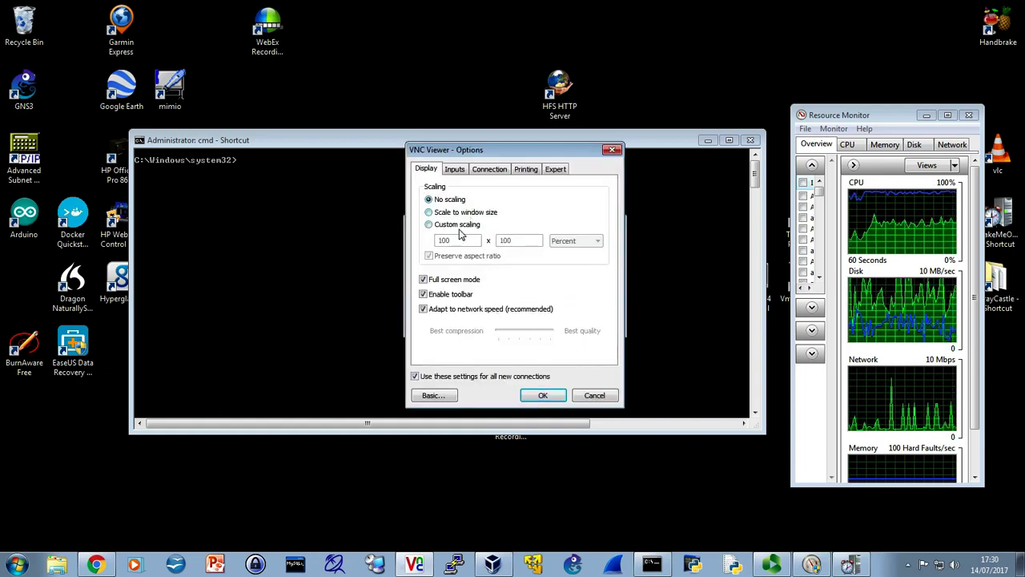
{"action": "left_click", "coordinate": [543, 396]}
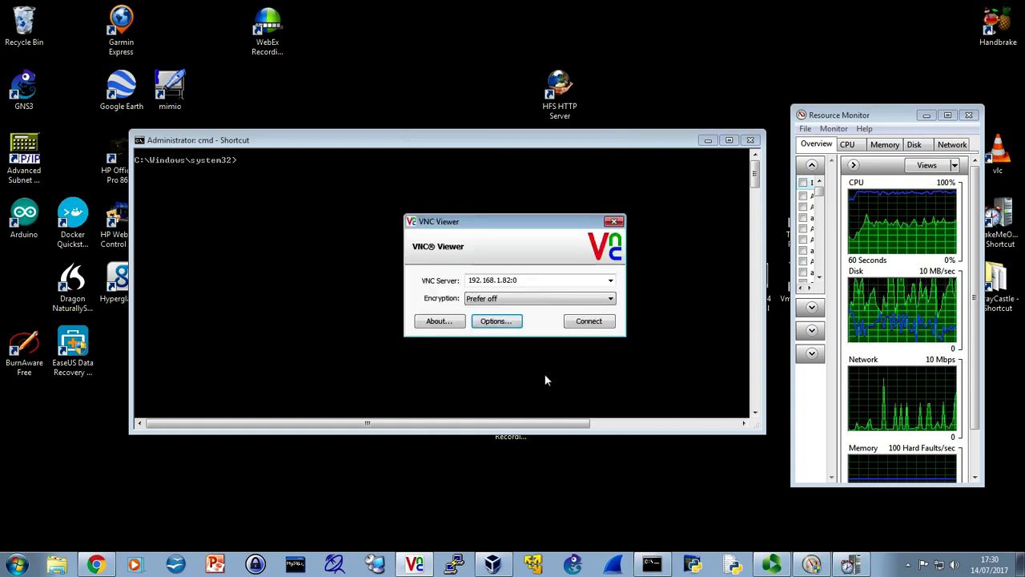
Connect to 192.168.1.82:0 and log in as user pi with the account password.
{"action": "left_click", "coordinate": [587, 321]}
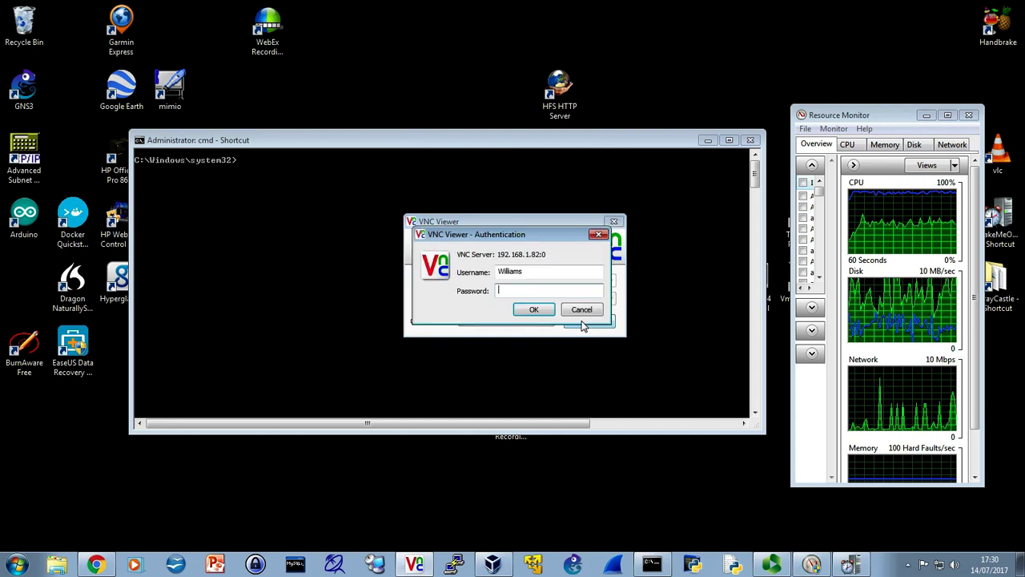
{"action": "left_click_drag", "start_coordinate": [530, 272], "coordinate": [485, 273]}
{"action": "type", "text": "pi"}
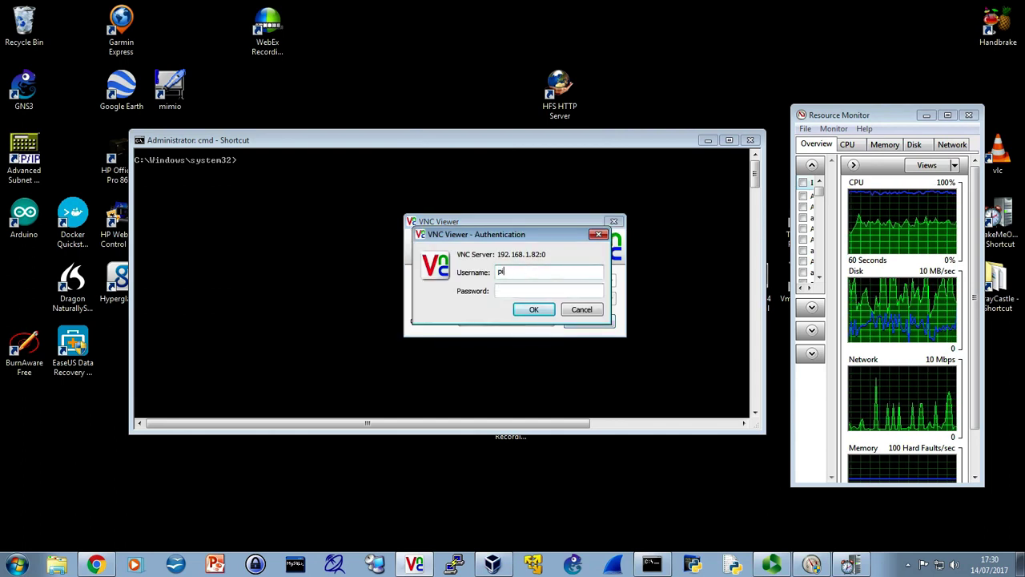
{"action": "key", "text": "Tab"}
{"action": "type", "text": "****"}
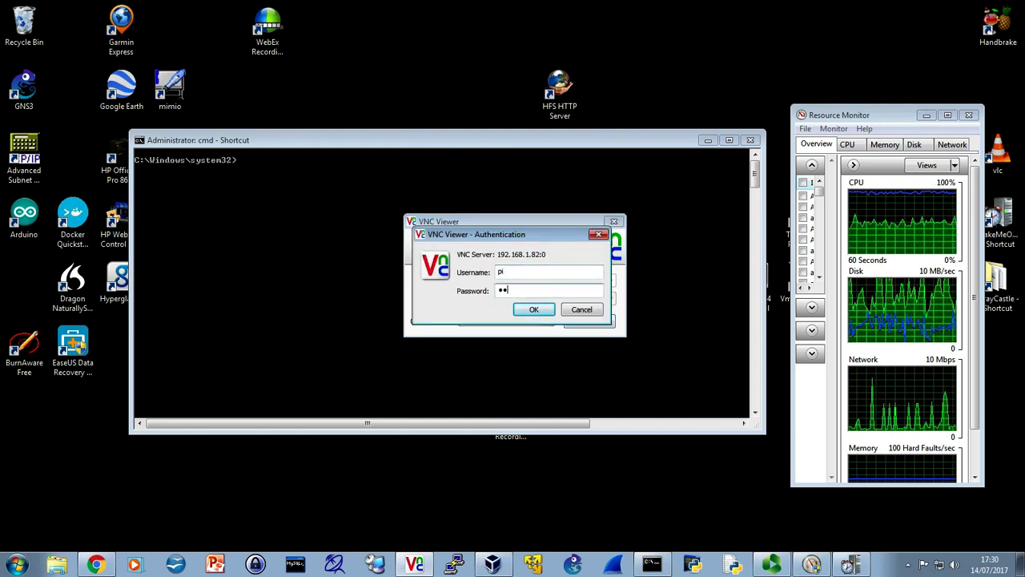
{"action": "left_click", "coordinate": [534, 311]}
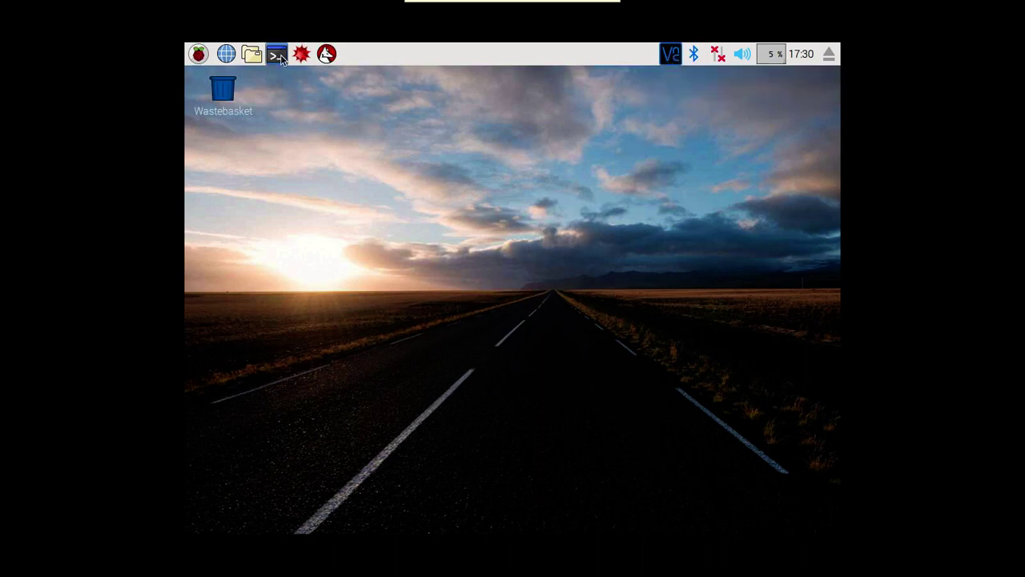
Inspect the VNC Server status window twice, then open a terminal window on the Pi desktop.
{"action": "left_click", "coordinate": [672, 64]}
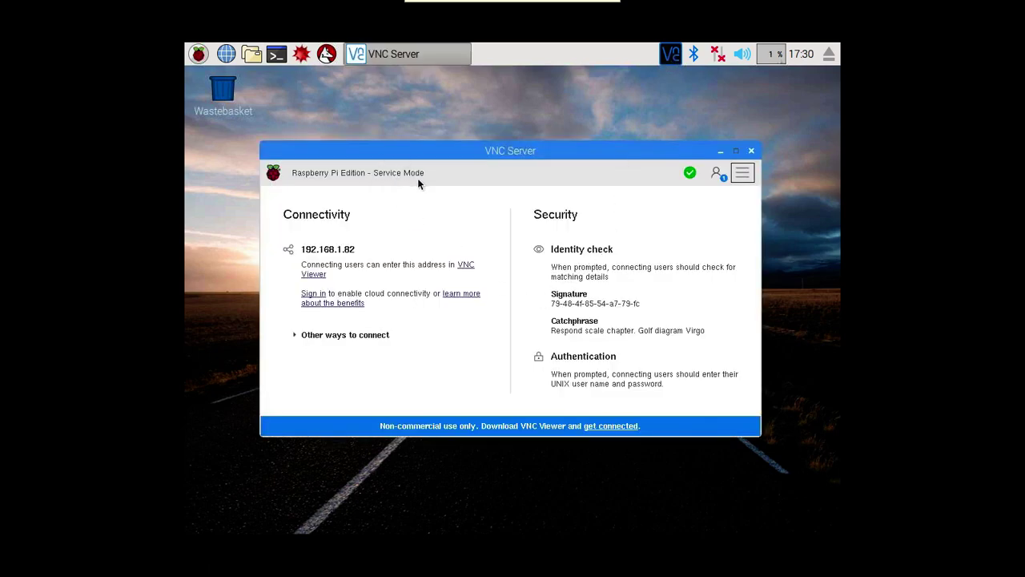
{"action": "left_click", "coordinate": [752, 151]}
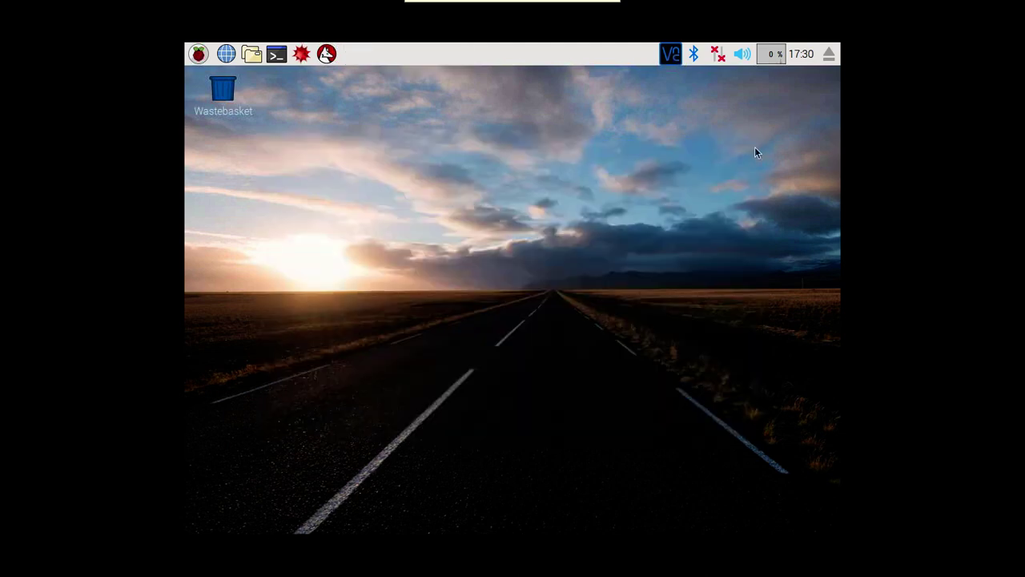
{"action": "left_click", "coordinate": [675, 55]}
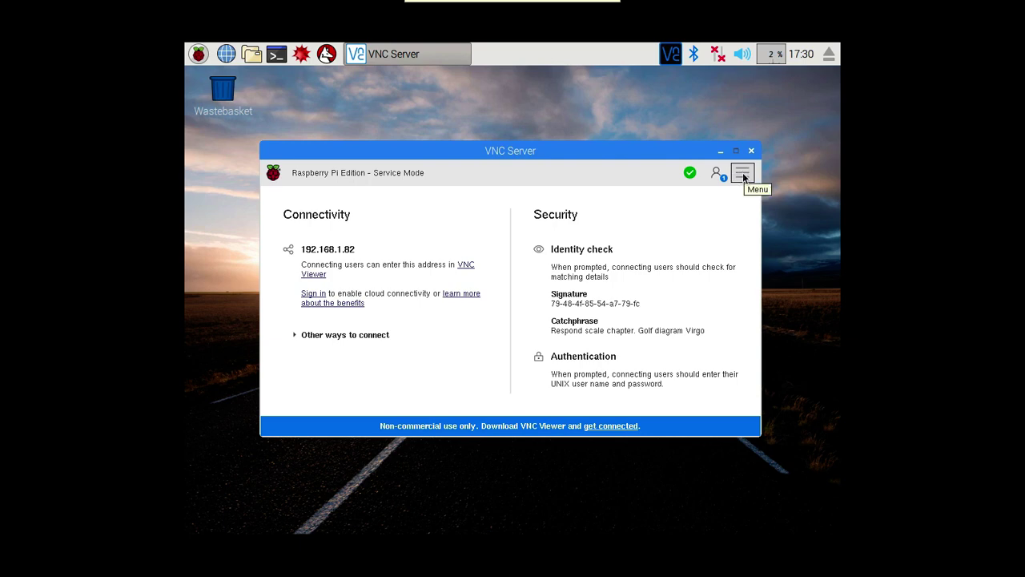
{"action": "left_click", "coordinate": [752, 150]}
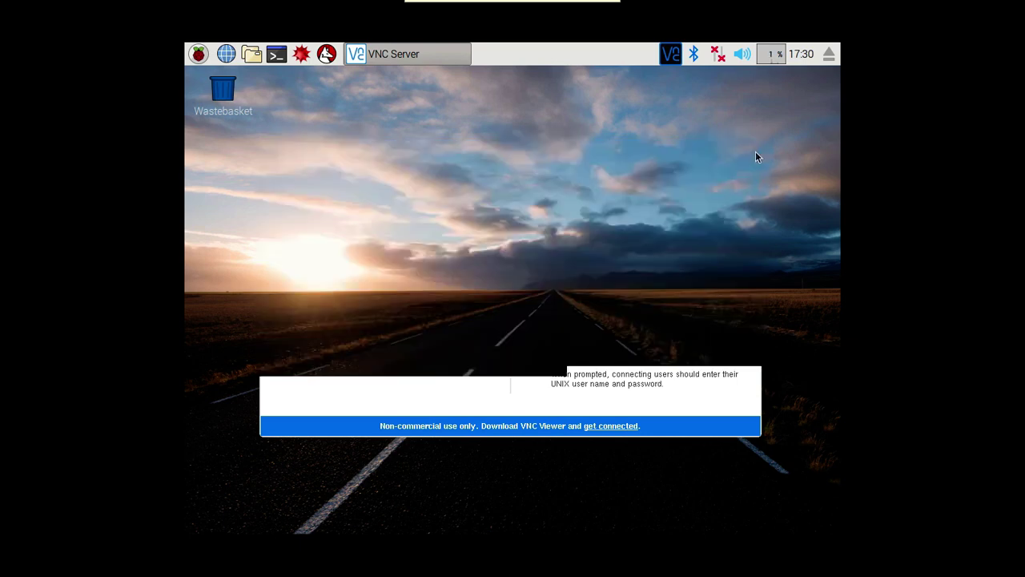
{"action": "left_click", "coordinate": [277, 54]}
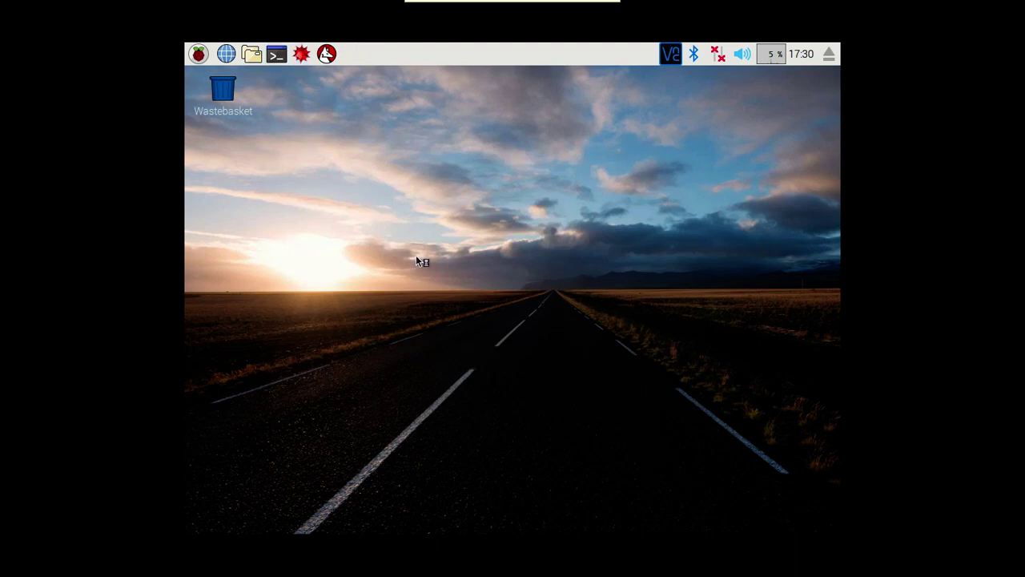
{"action": "left_click_drag", "start_coordinate": [436, 184], "coordinate": [430, 170]}
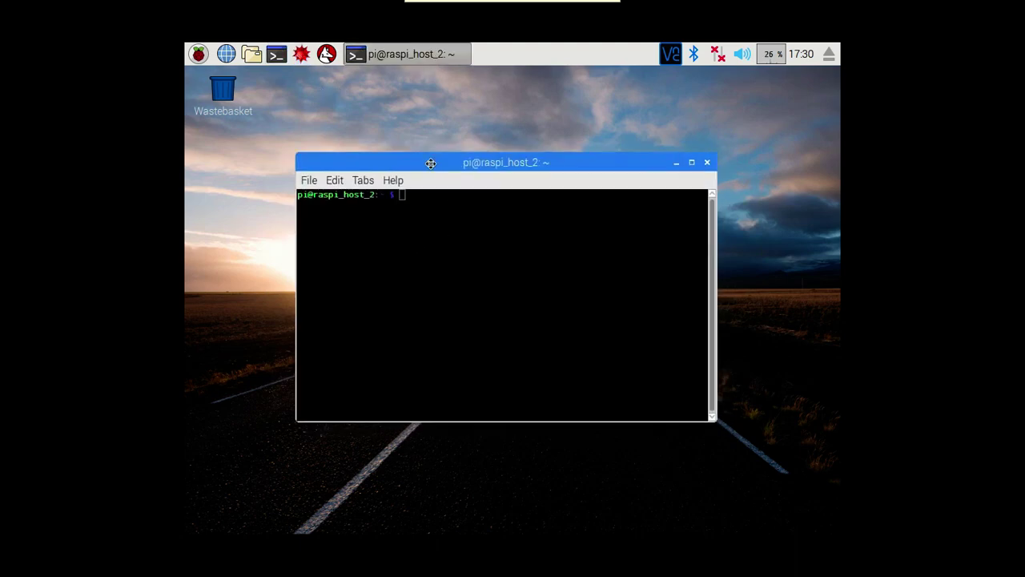
{"action": "left_click", "coordinate": [665, 62]}
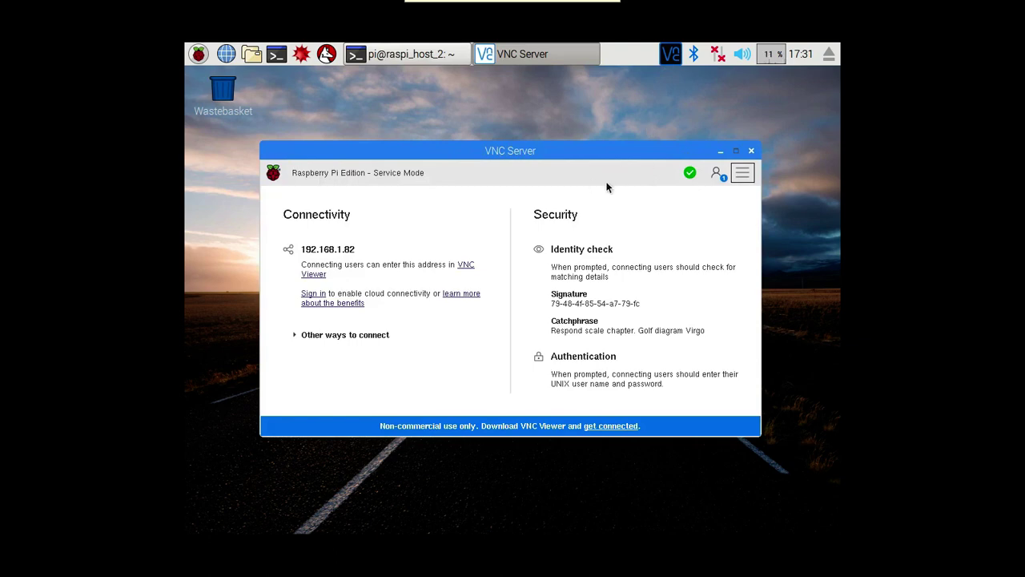
{"action": "left_click", "coordinate": [744, 174]}
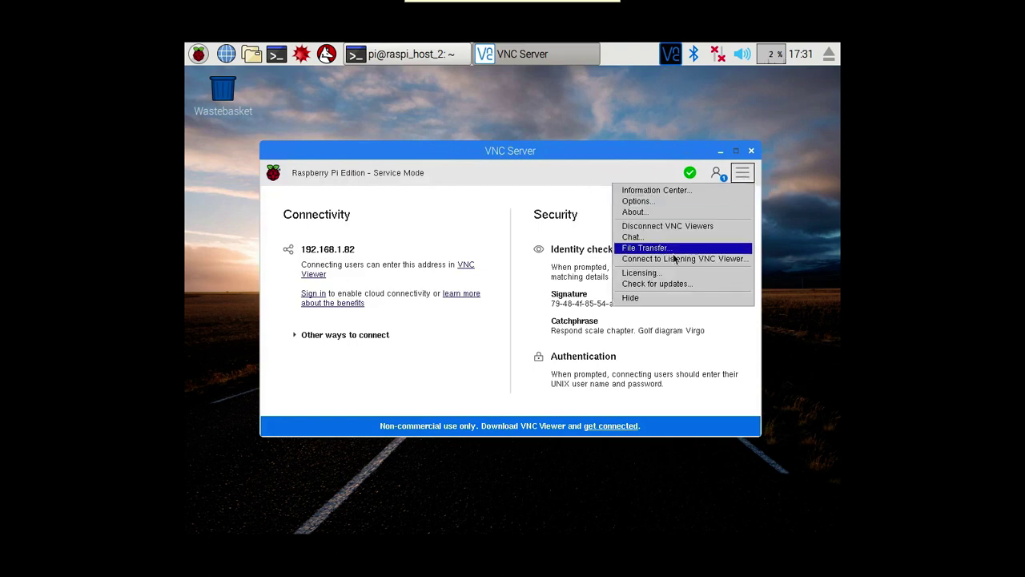
{"action": "left_click", "coordinate": [649, 203]}
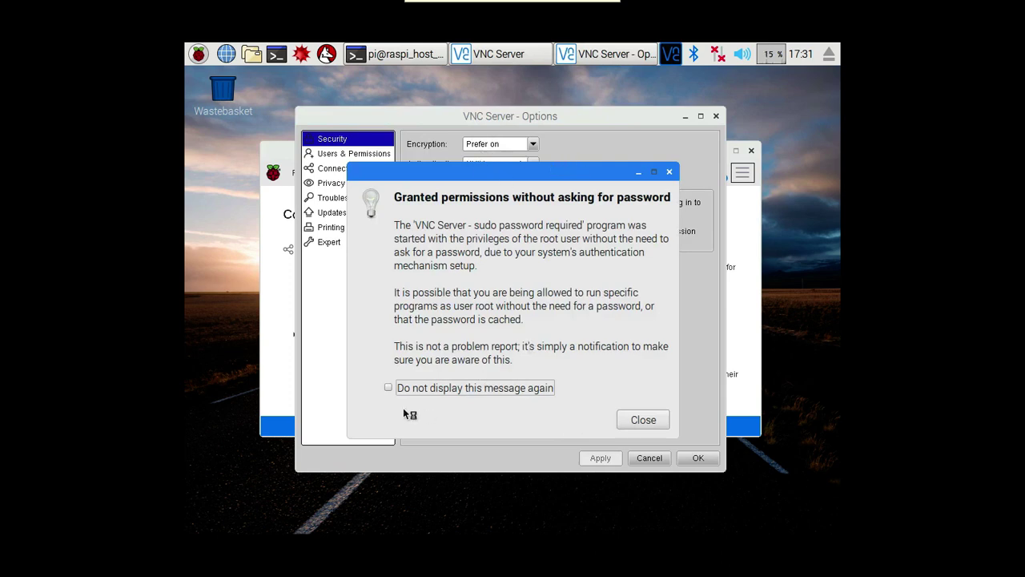
{"action": "left_click", "coordinate": [645, 422]}
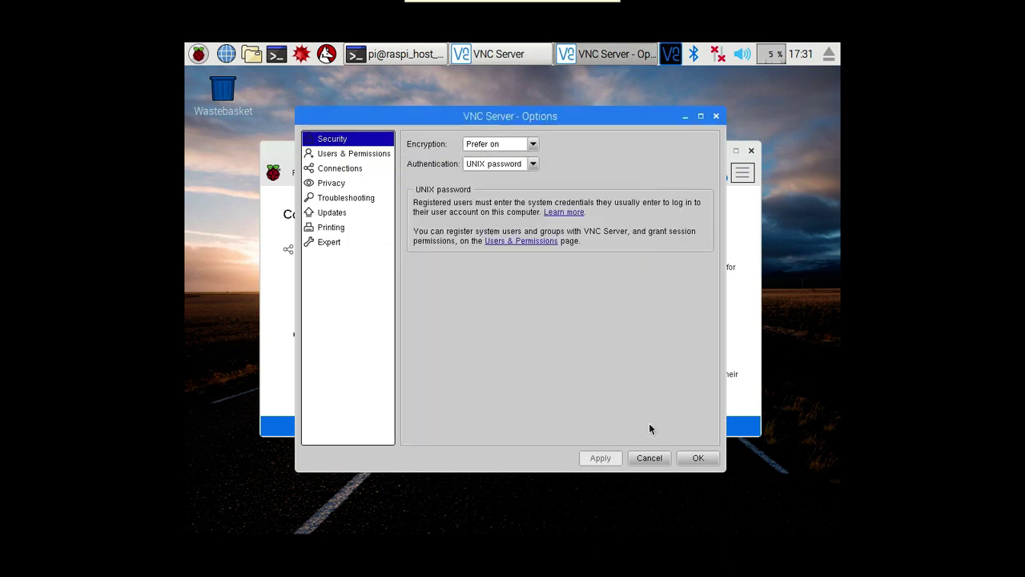
{"action": "left_click", "coordinate": [533, 165]}
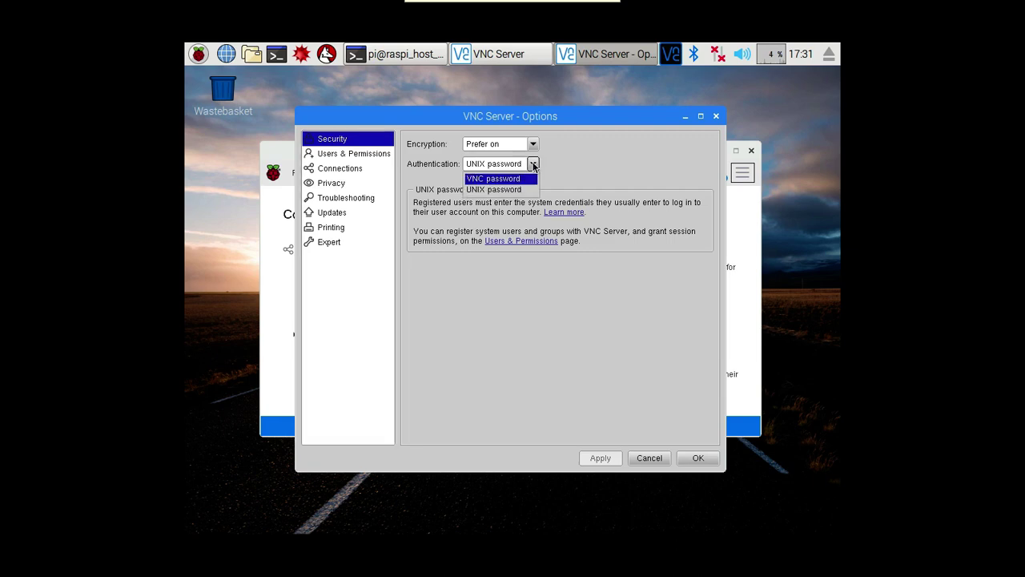
{"action": "left_click", "coordinate": [496, 181]}
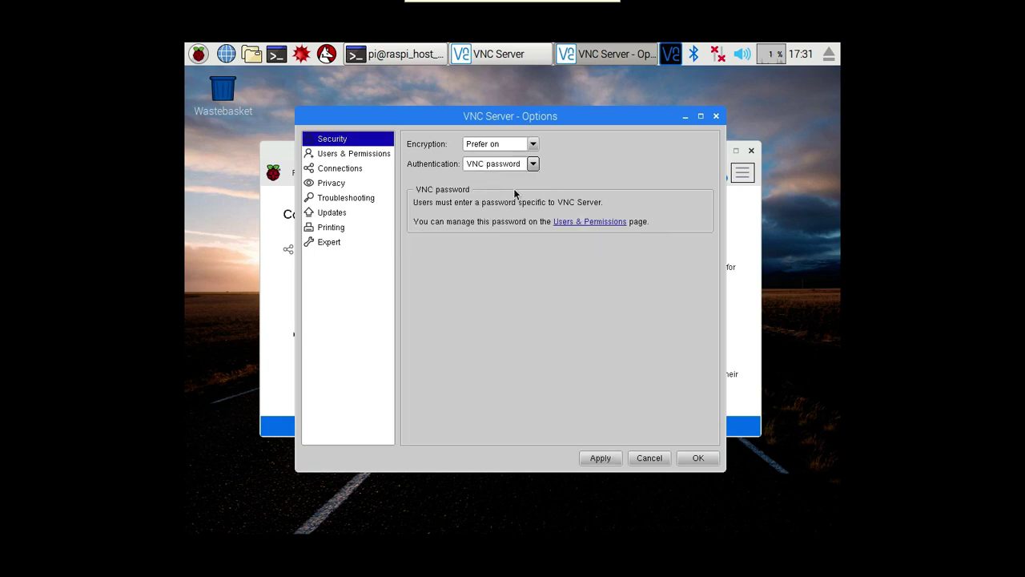
{"action": "left_click", "coordinate": [666, 460]}
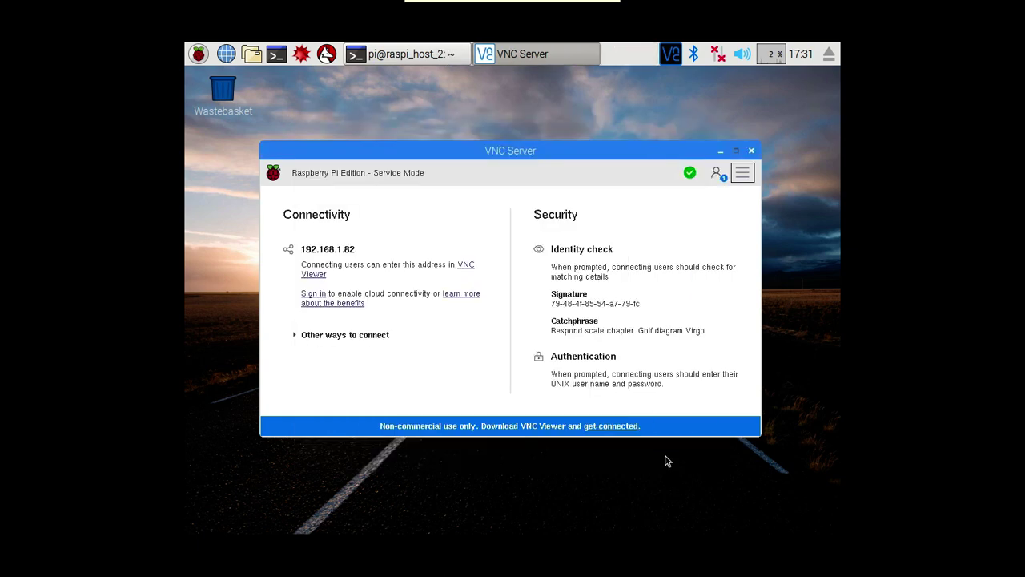
{"action": "left_click", "coordinate": [751, 151]}
{"action": "double_click", "coordinate": [508, 233]}
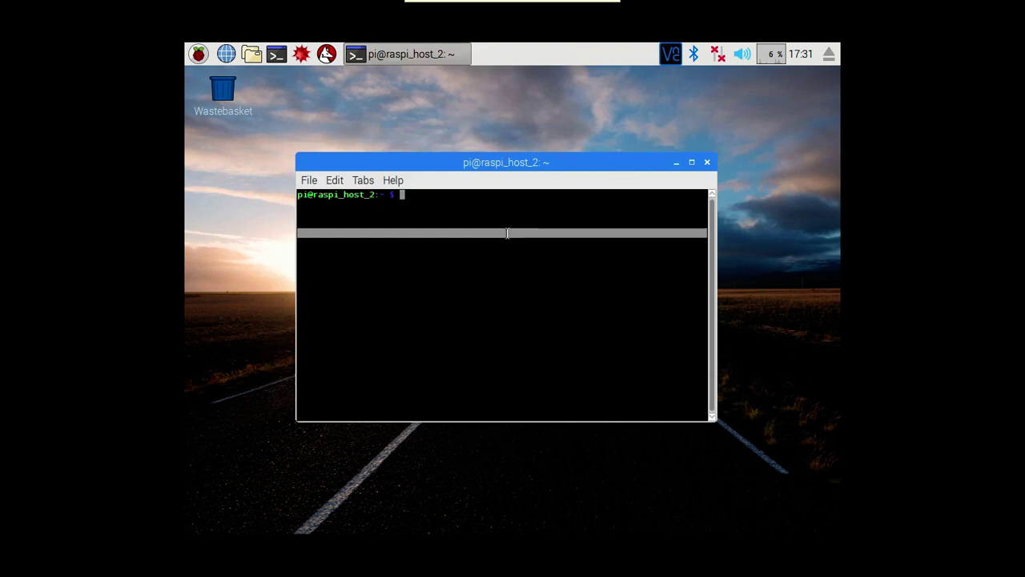
Run sudo vncpasswd to view its usage and pick out the -service and -weakpwd options.
{"action": "type", "text": "sudo vncpasswd"}
{"action": "key", "text": "Return"}
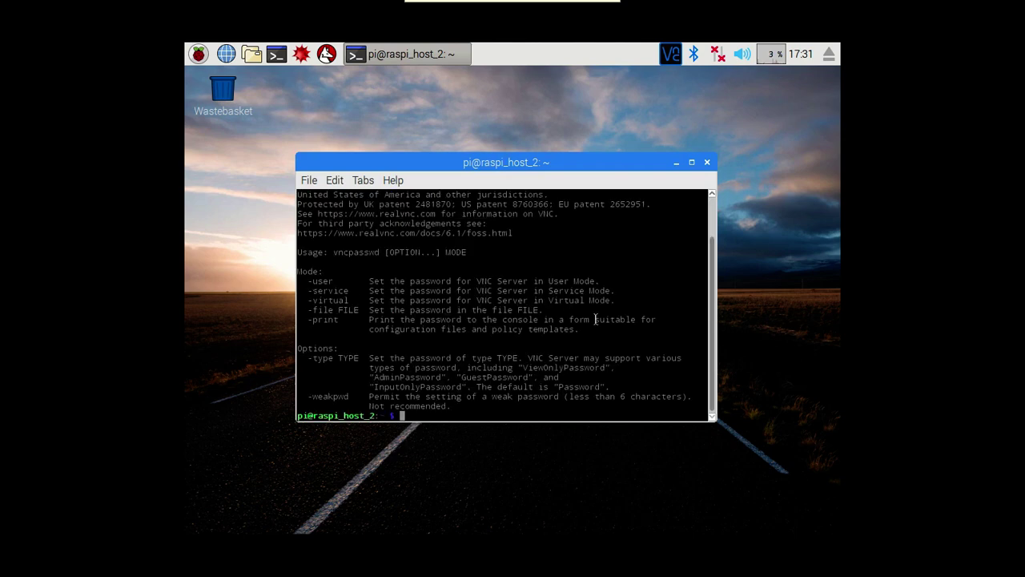
{"action": "left_click_drag", "start_coordinate": [307, 292], "coordinate": [355, 293]}
{"action": "left_click", "coordinate": [306, 398]}
{"action": "left_click_drag", "start_coordinate": [306, 397], "coordinate": [352, 398]}
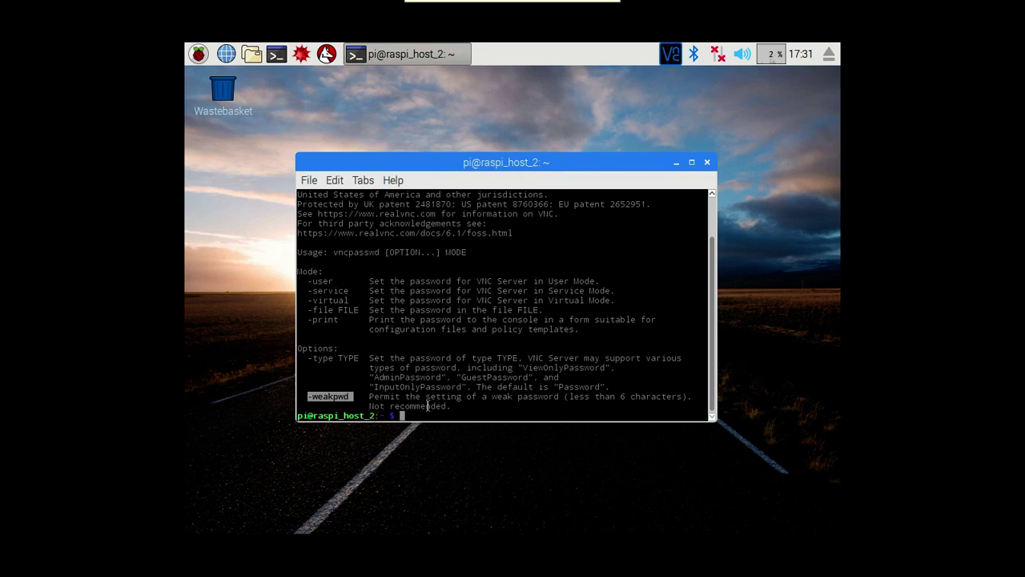
Run sudo vncpasswd -weakpwd -service and enter the new password at both prompts.
{"action": "type", "text": "sudo vncpasswd -wkpa"}
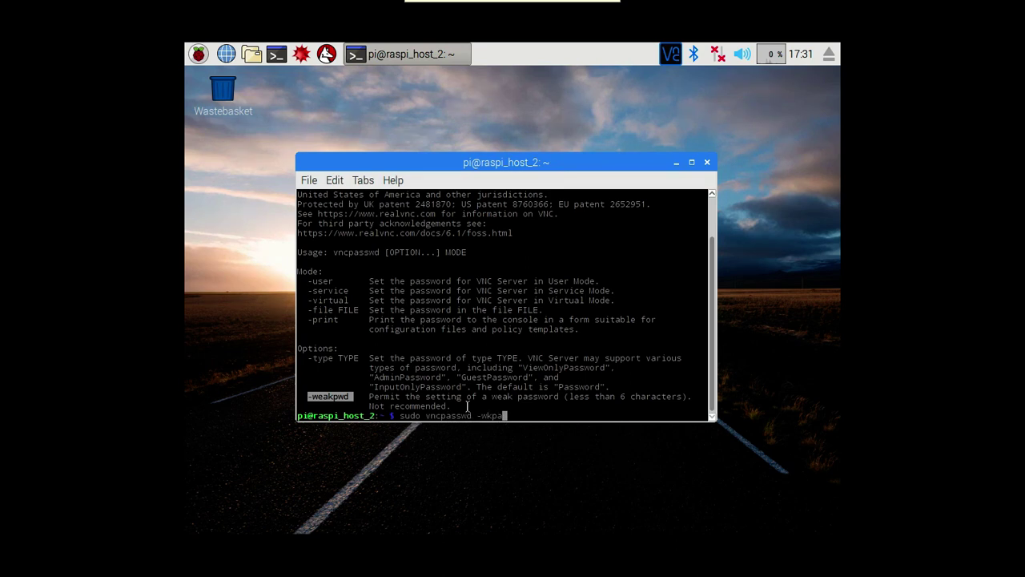
{"action": "key", "text": "BackSpace"}
{"action": "key", "text": "BackSpace"}
{"action": "key", "text": "BackSpace"}
{"action": "type", "text": "eakpwd -service"}
{"action": "key", "text": "Return"}
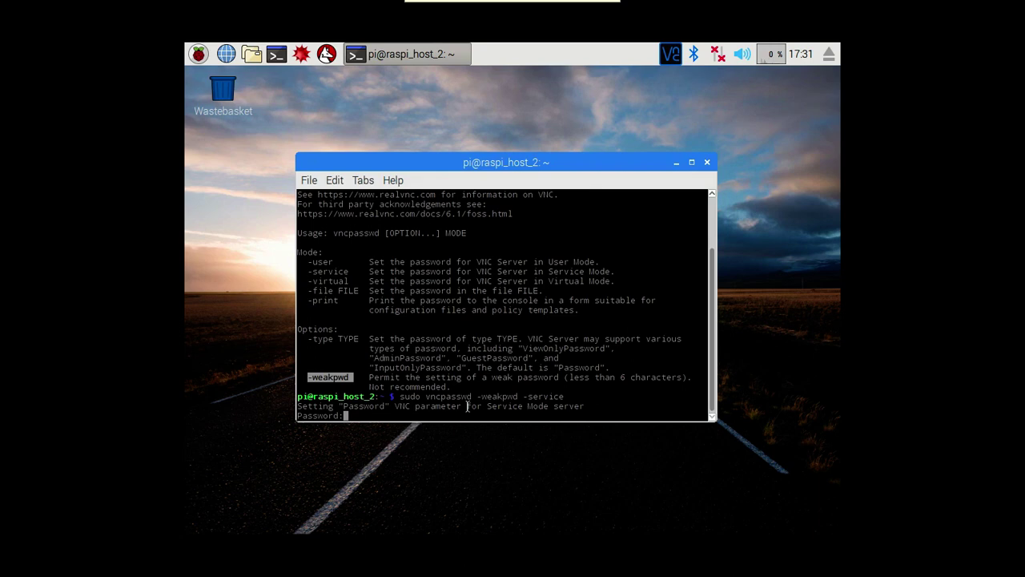
{"action": "key", "text": "Return"}
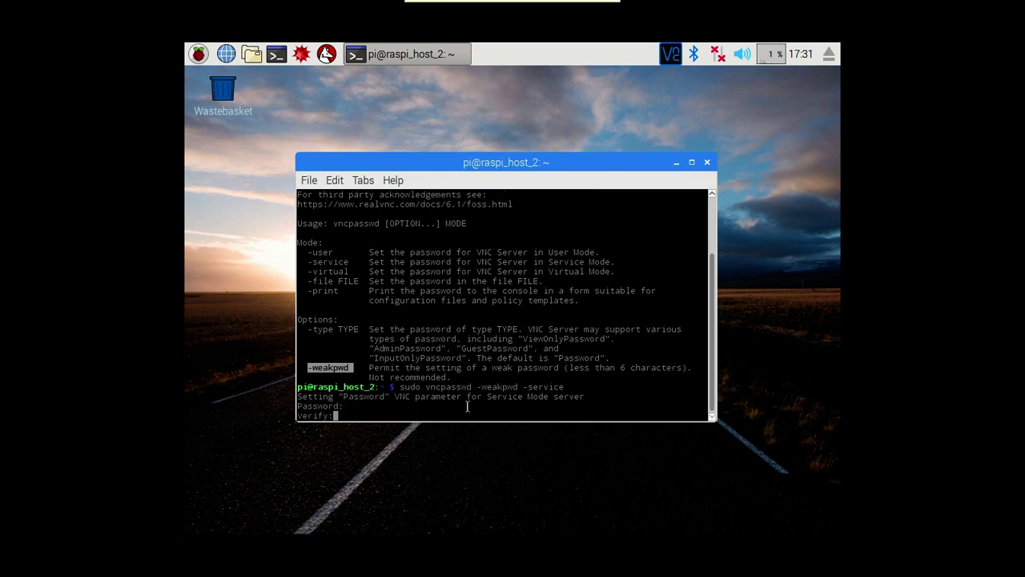
{"action": "key", "text": "Return"}
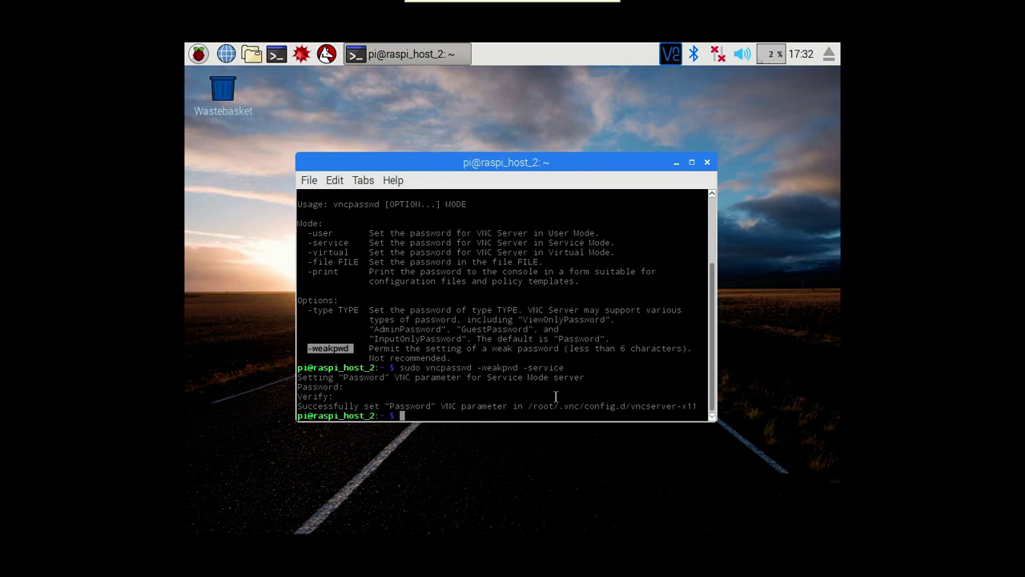
Set VNC Server Security authentication to VNC password, apply it, and close the server window.
{"action": "left_click", "coordinate": [670, 54]}
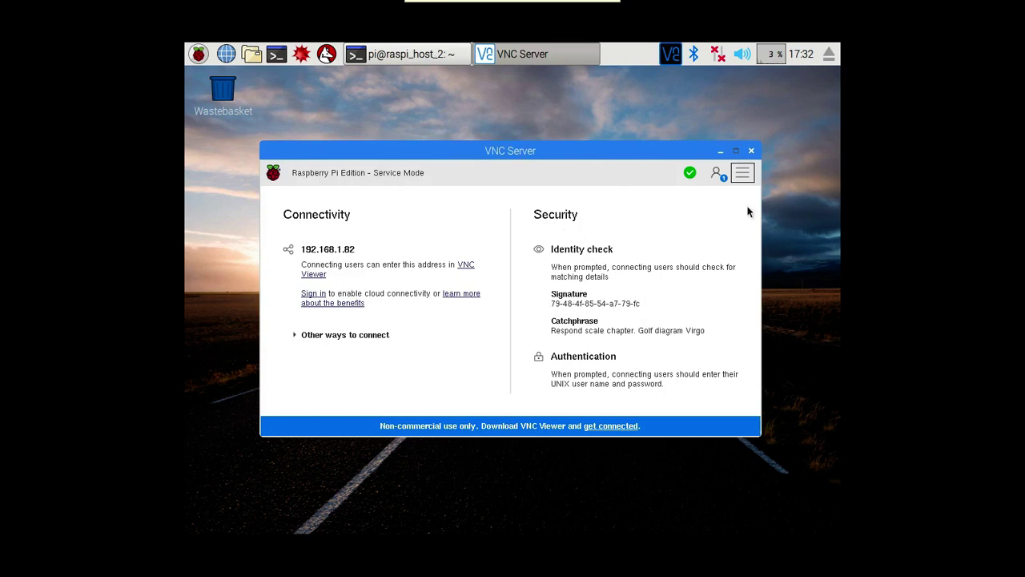
{"action": "left_click", "coordinate": [744, 174]}
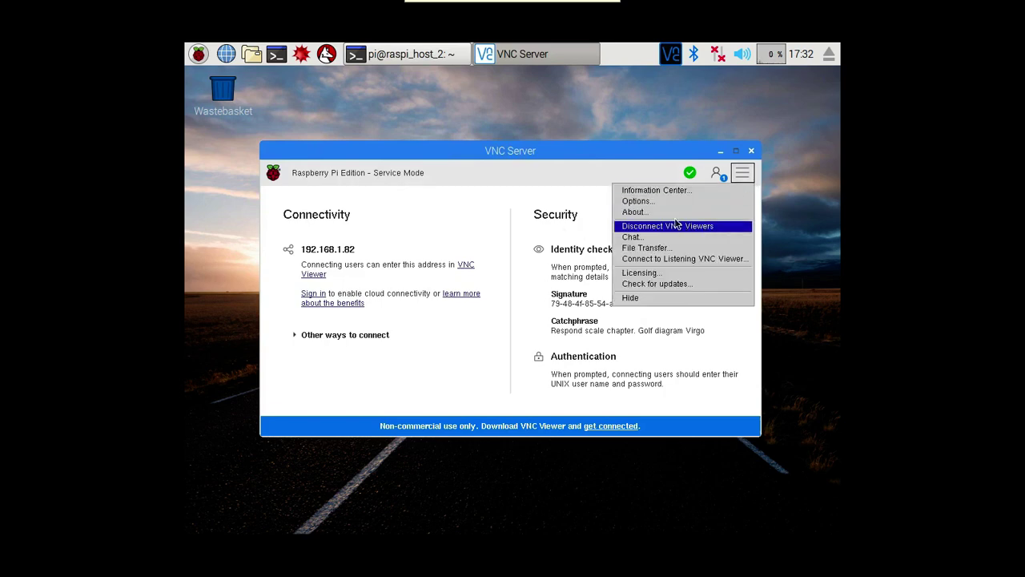
{"action": "left_click", "coordinate": [657, 205]}
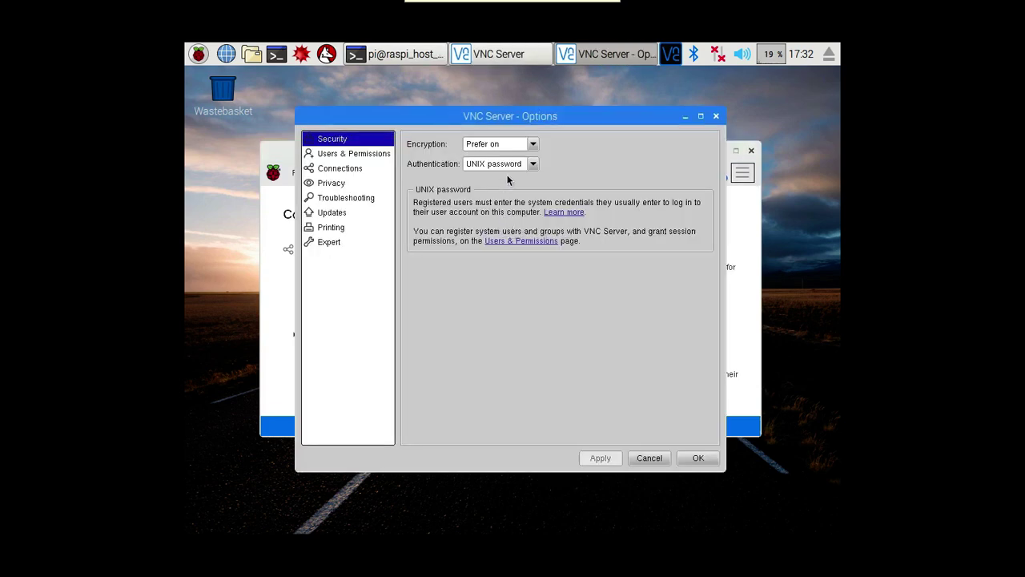
{"action": "left_click", "coordinate": [535, 165]}
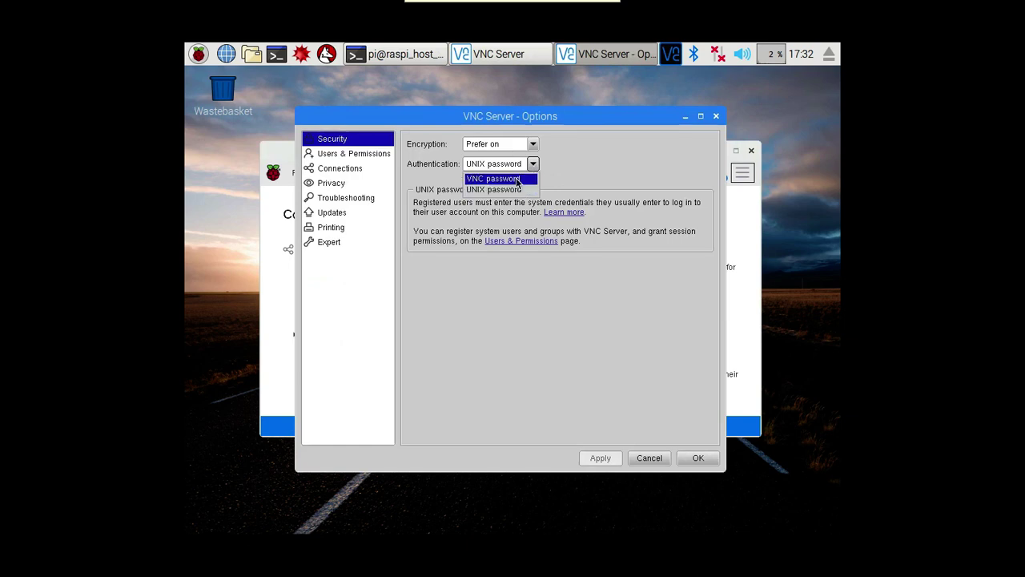
{"action": "left_click", "coordinate": [515, 189]}
{"action": "left_click", "coordinate": [593, 458]}
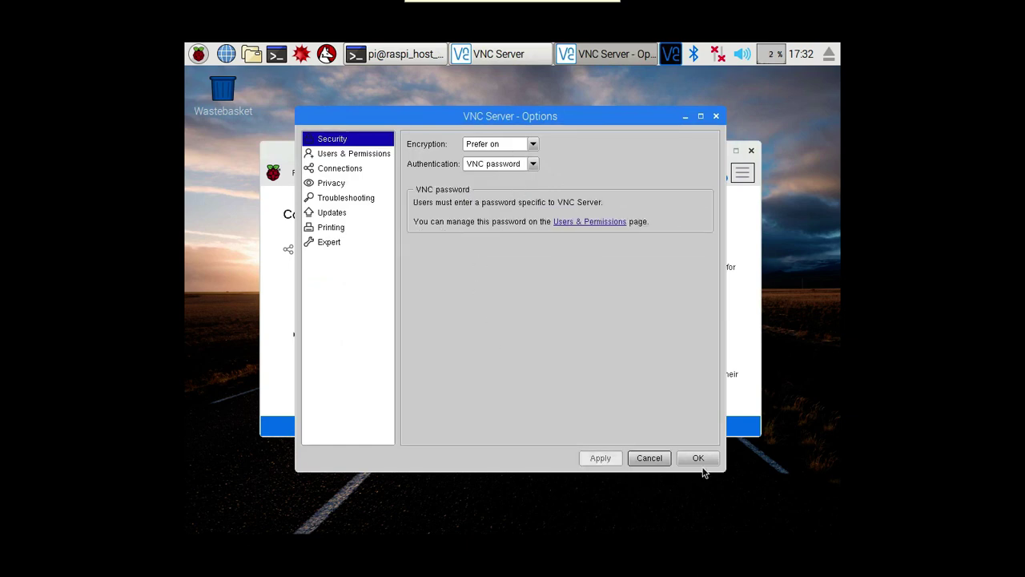
{"action": "left_click", "coordinate": [700, 459]}
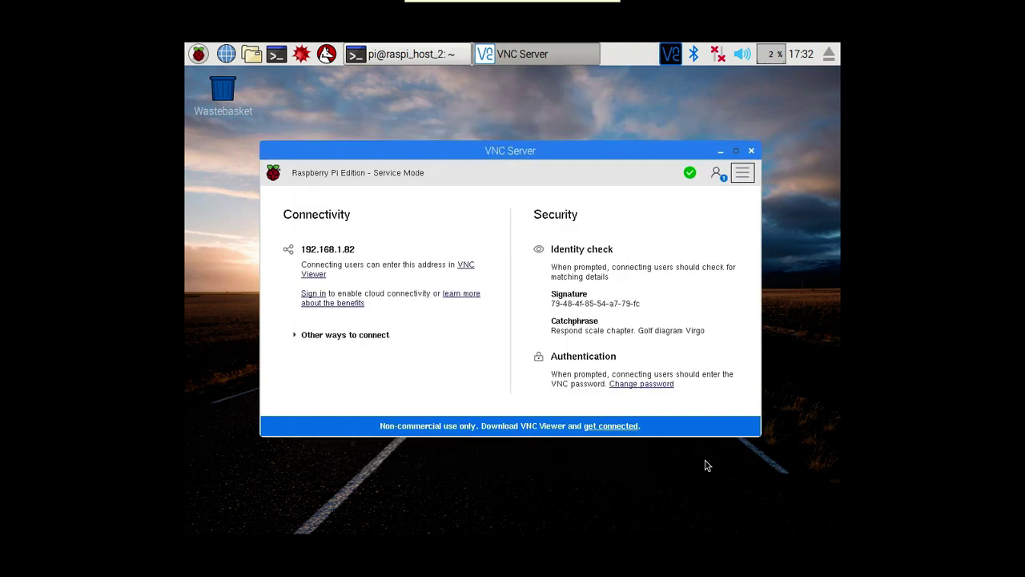
{"action": "left_click", "coordinate": [754, 151]}
{"action": "double_click", "coordinate": [525, 300]}
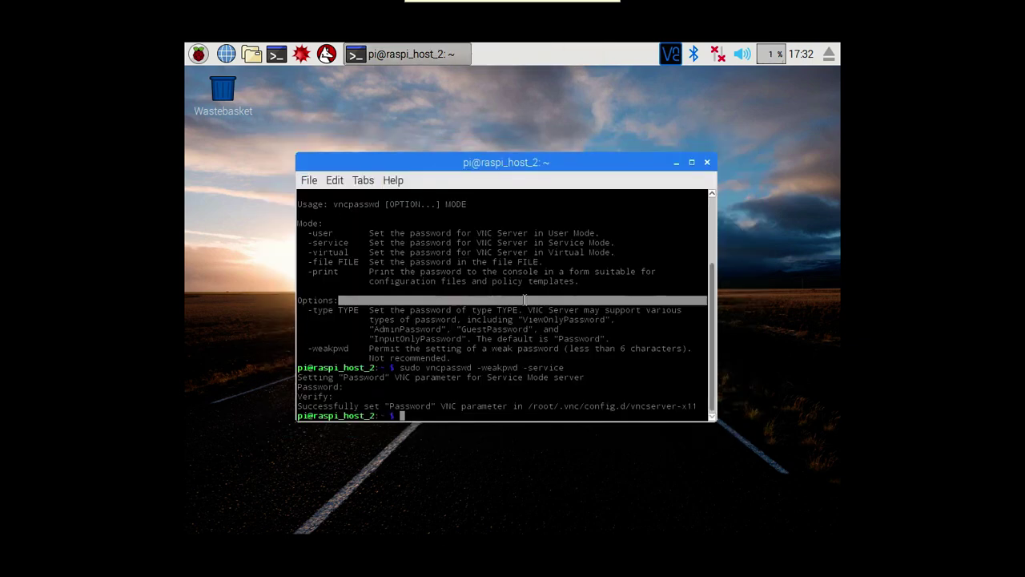
Disconnect the current remote session to the Pi.
{"action": "mouse_move", "coordinate": [381, 44]}
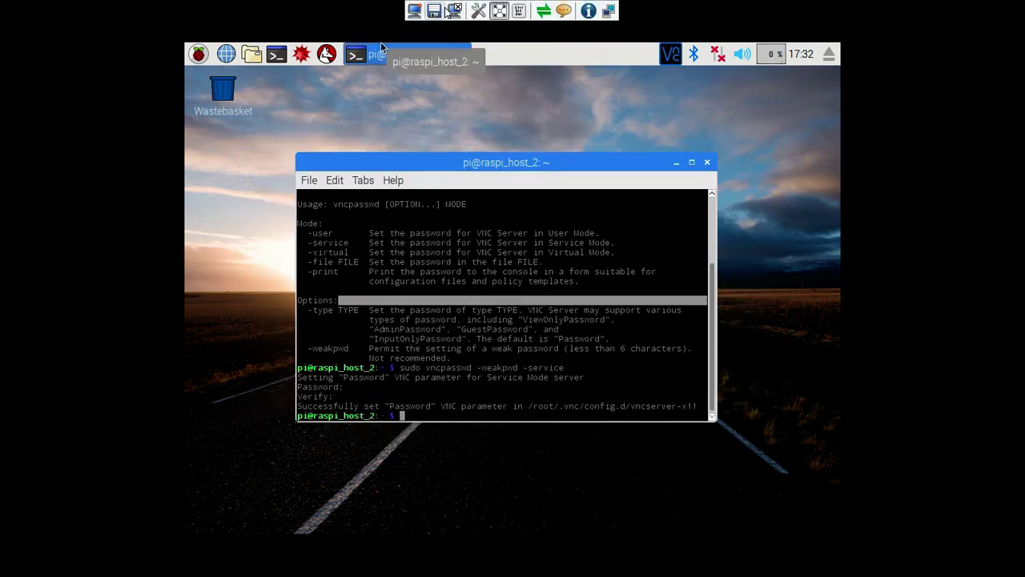
{"action": "left_click", "coordinate": [454, 11]}
{"action": "left_click", "coordinate": [516, 323]}
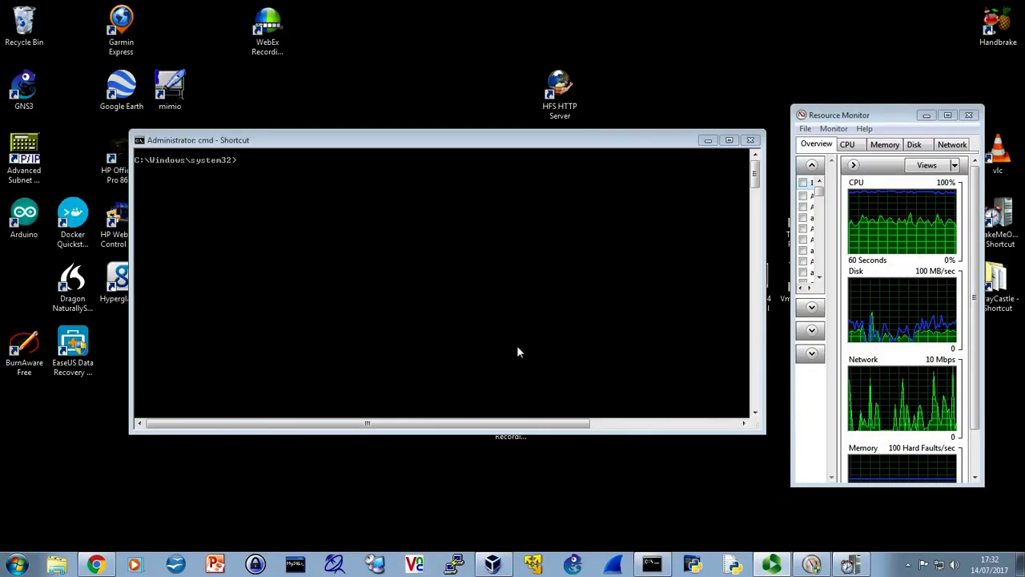
Reconnect to 192.168.1.82:0 using the new VNC password.
{"action": "left_click", "coordinate": [416, 564]}
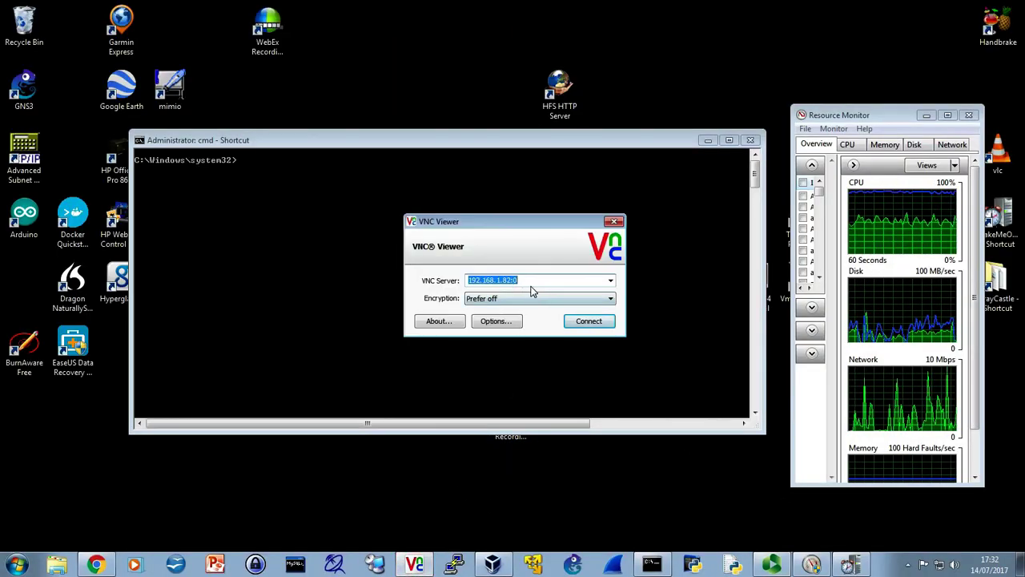
{"action": "left_click", "coordinate": [590, 324]}
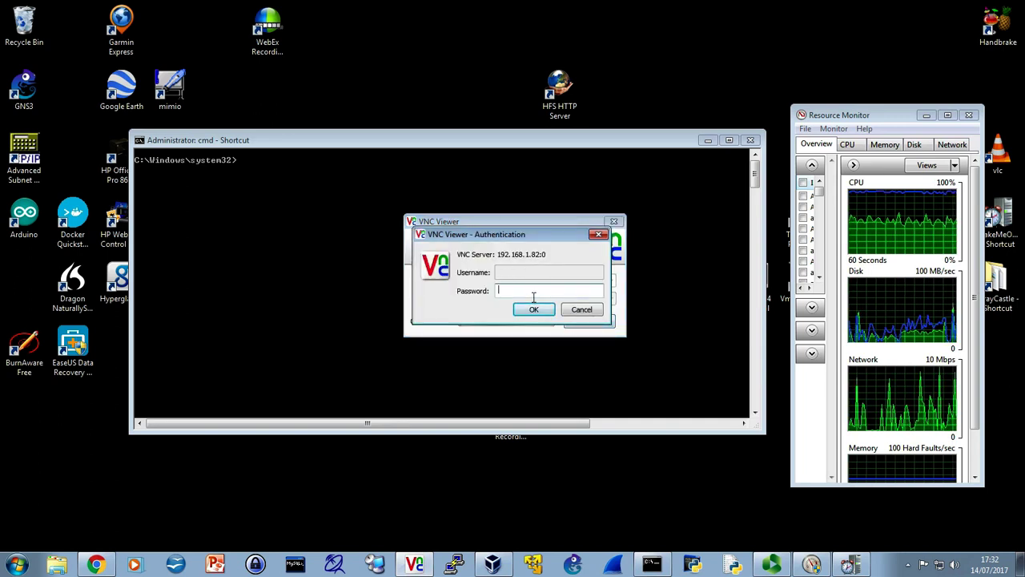
{"action": "type", "text": "•••••"}
{"action": "key", "text": "Return"}
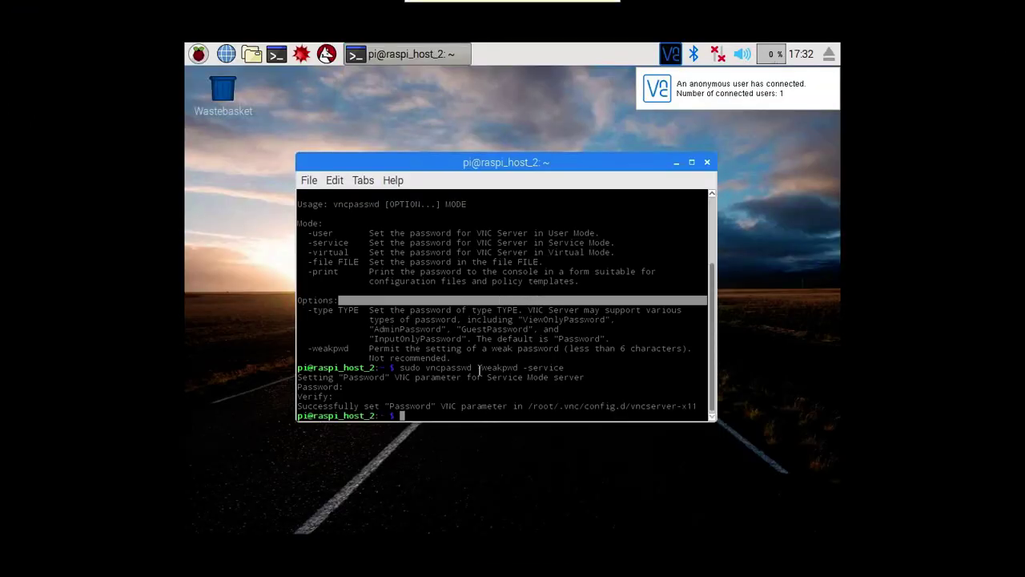
Launch sudo raspi-config, correcting the mistyped 'rasp-config' command.
{"action": "key", "text": "Return"}
{"action": "key", "text": "Return"}
{"action": "type", "text": "sudo rasp-config"}
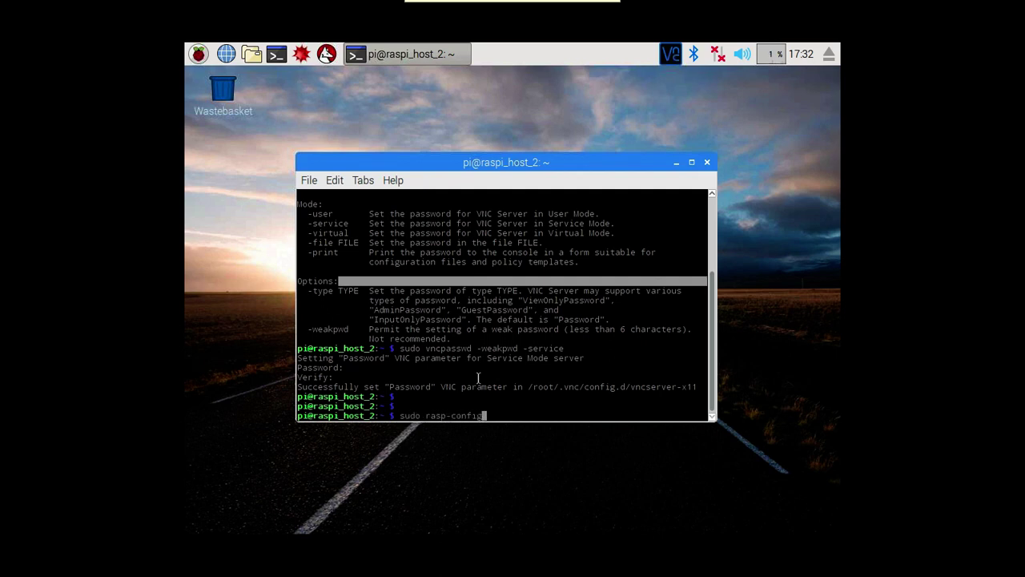
{"action": "key", "text": "Left"}
{"action": "key", "text": "Left"}
{"action": "key", "text": "Left"}
{"action": "key", "text": "Left"}
{"action": "key", "text": "Left"}
{"action": "key", "text": "Left"}
{"action": "key", "text": "Left"}
{"action": "type", "text": "i"}
{"action": "key", "text": "Return"}
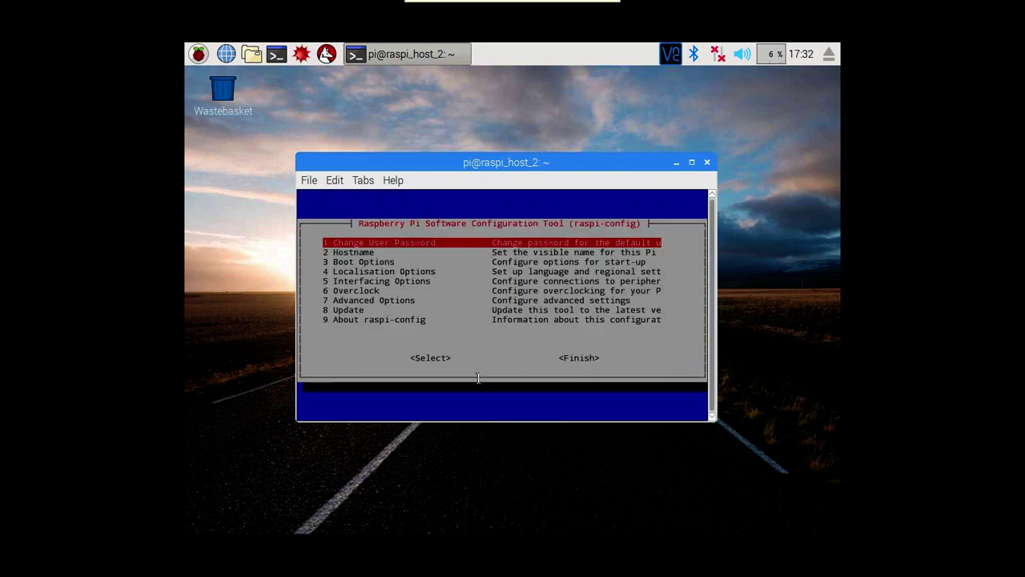
Enable VNC Server under 5 Interfacing Options > P3 VNC by answering Yes.
{"action": "key", "text": "Down"}
{"action": "key", "text": "Down"}
{"action": "key", "text": "Down"}
{"action": "key", "text": "Down"}
{"action": "key", "text": "Return"}
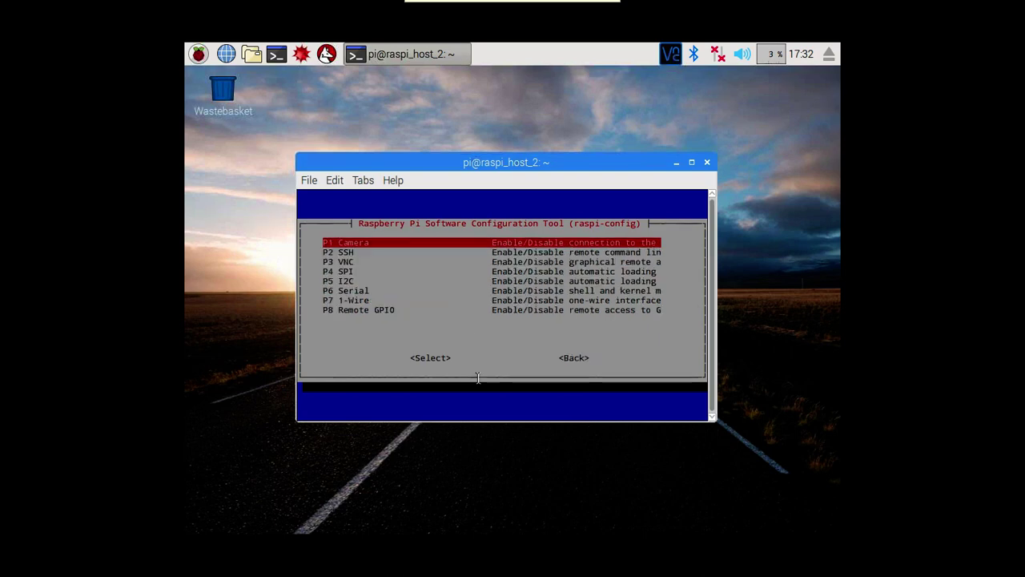
{"action": "key", "text": "Down"}
{"action": "key", "text": "Down"}
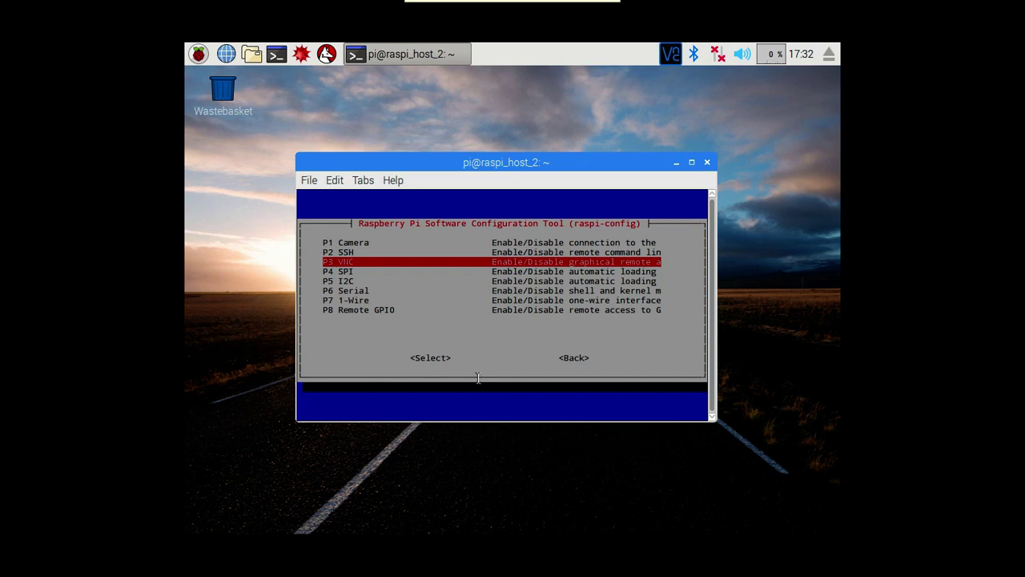
{"action": "key", "text": "Return"}
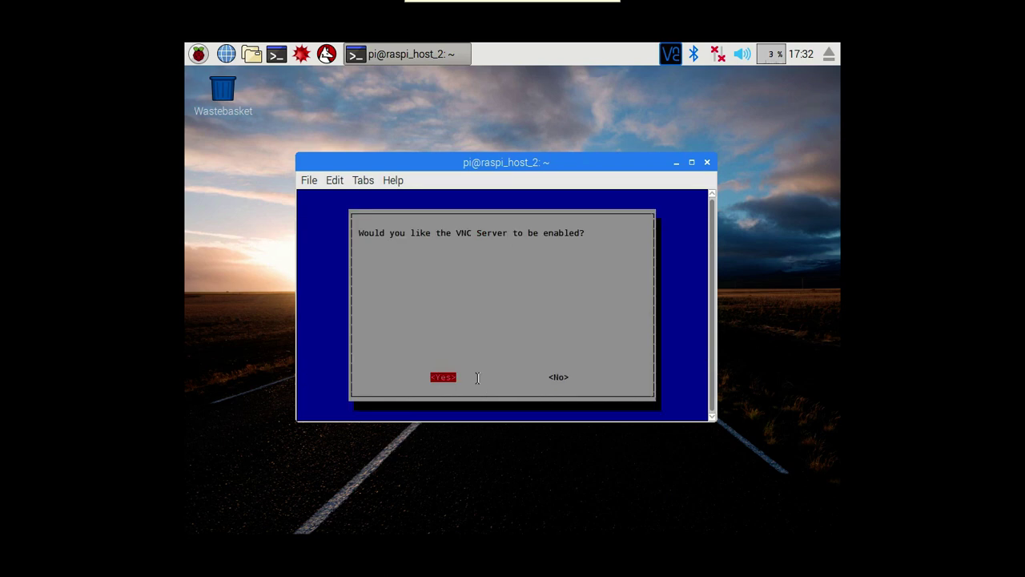
{"action": "key", "text": "Return"}
{"action": "key", "text": "Return"}
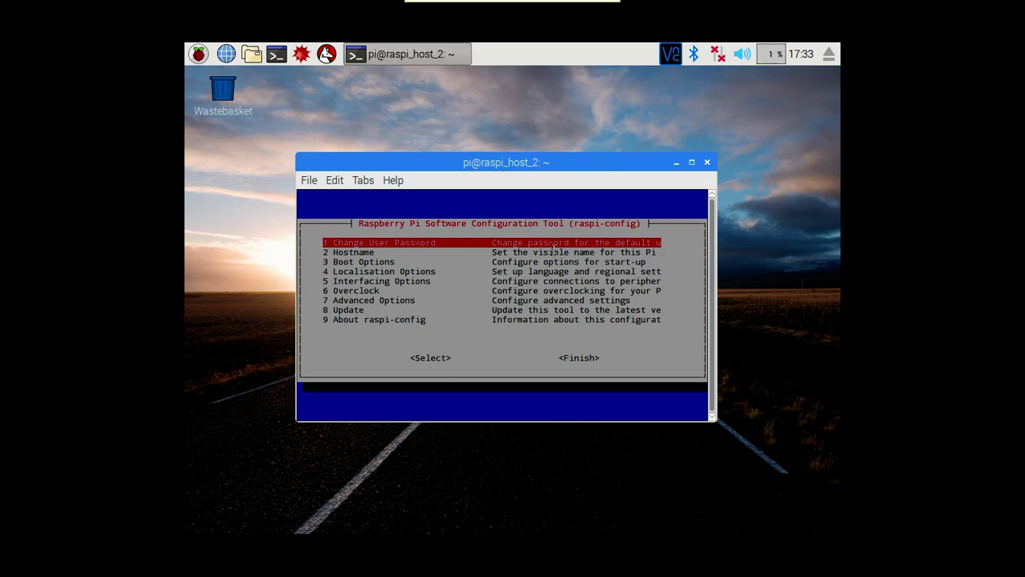
Set 3 Boot Options > B1 Desktop / CLI to B4 Desktop Autologin.
{"action": "key", "text": "Down"}
{"action": "key", "text": "Down"}
{"action": "key", "text": "Return"}
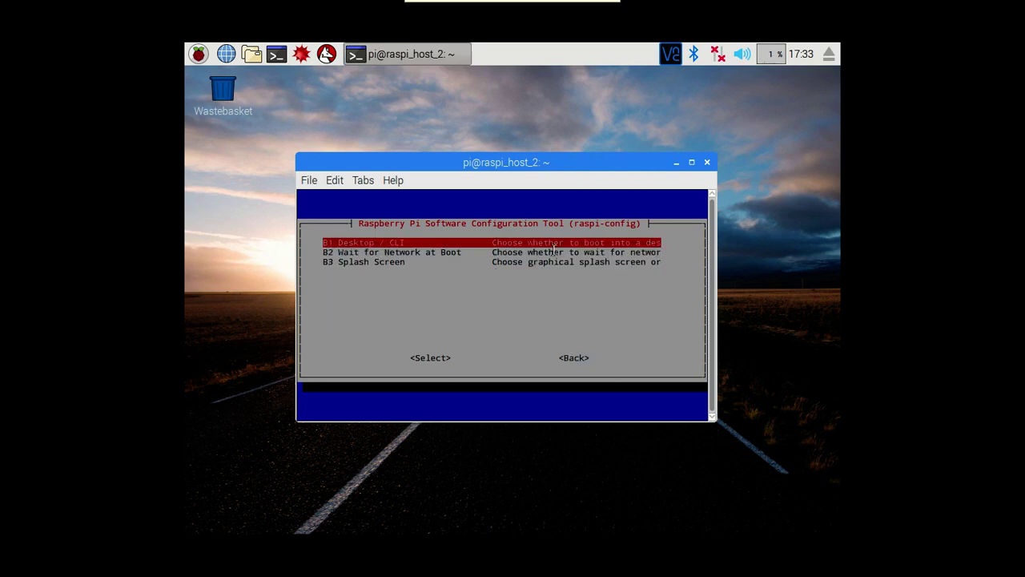
{"action": "key", "text": "Return"}
{"action": "key", "text": "Down"}
{"action": "key", "text": "Down"}
{"action": "key", "text": "Down"}
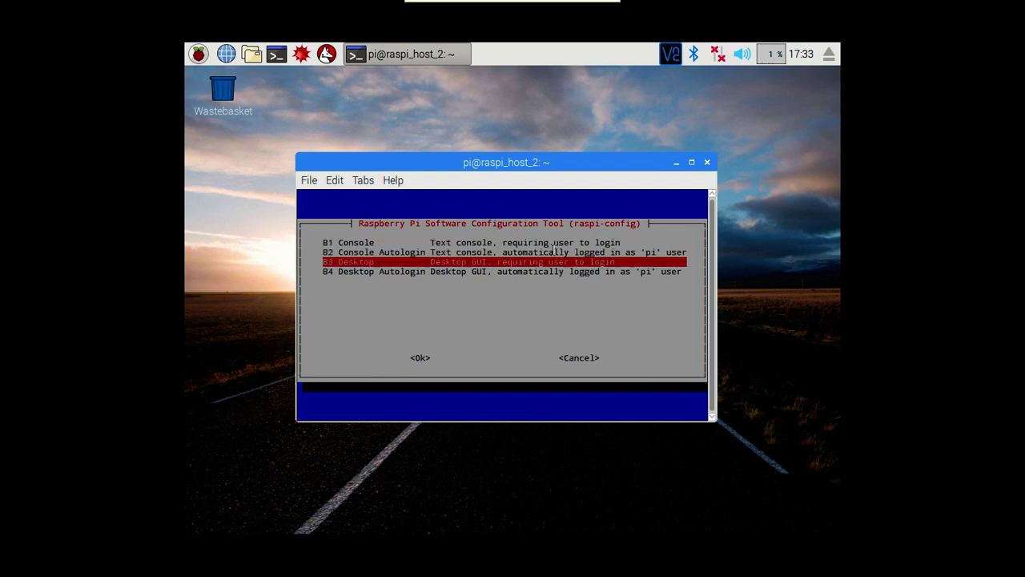
{"action": "key", "text": "Up"}
{"action": "key", "text": "Down"}
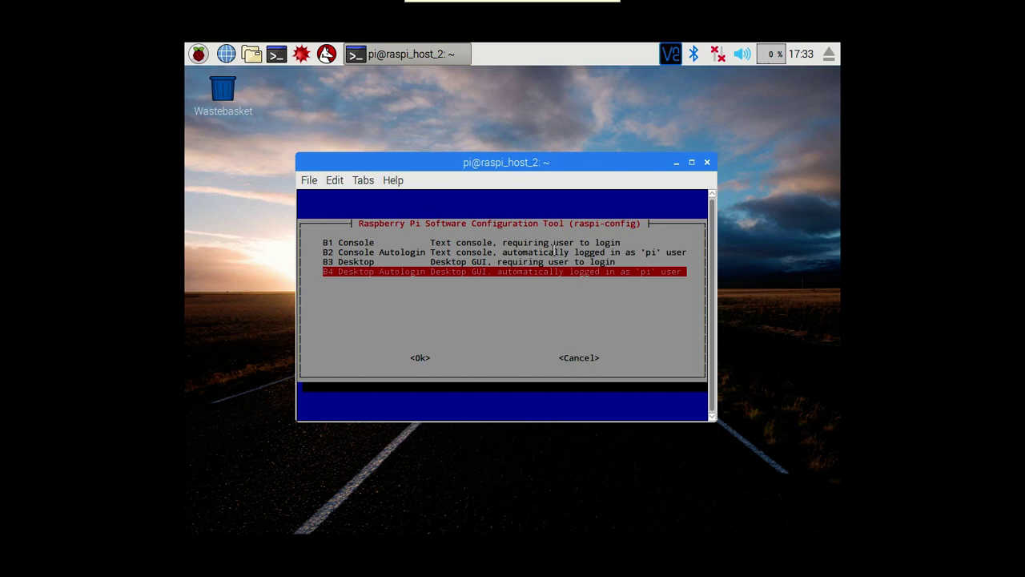
{"action": "key", "text": "Tab"}
{"action": "key", "text": "Tab"}
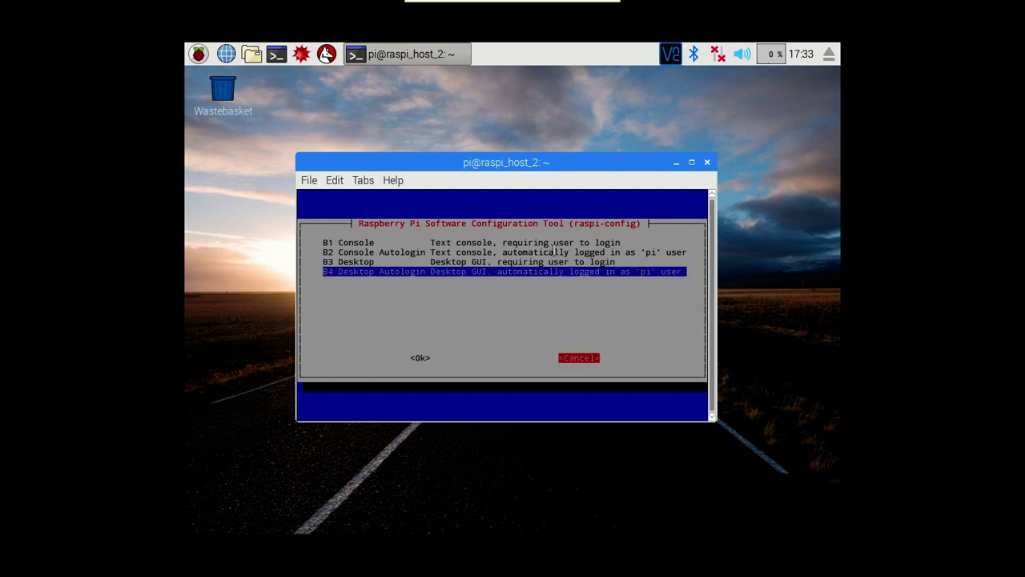
{"action": "key", "text": "Return"}
Choose Finish to exit raspi-config back to the shell prompt.
{"action": "key", "text": "Down"}
{"action": "key", "text": "Down"}
{"action": "key", "text": "Down"}
{"action": "key", "text": "Down"}
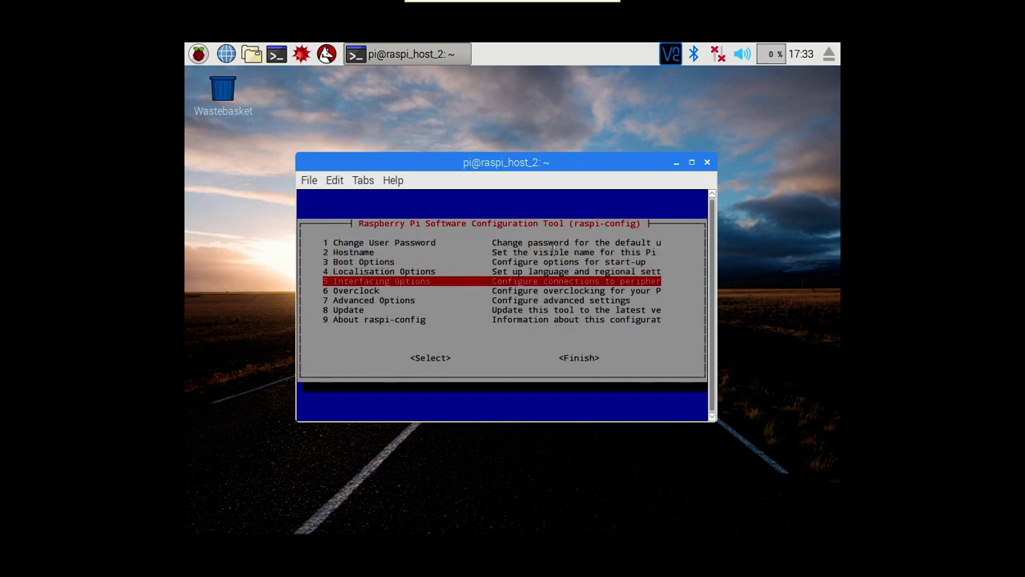
{"action": "key", "text": "Down"}
{"action": "key", "text": "Down"}
{"action": "key", "text": "Down"}
{"action": "key", "text": "Down"}
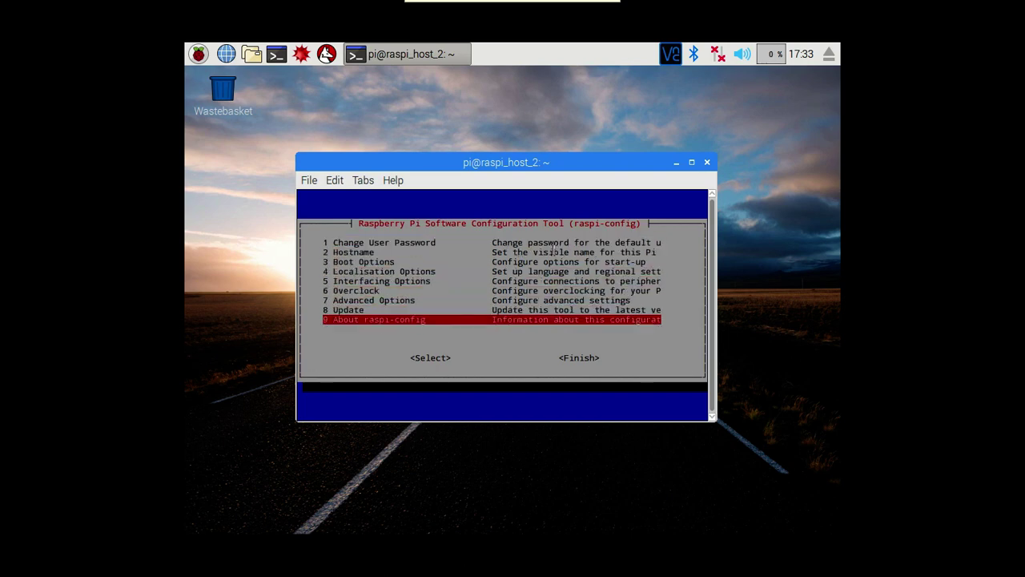
{"action": "key", "text": "Tab"}
{"action": "key", "text": "Tab"}
{"action": "key", "text": "Return"}
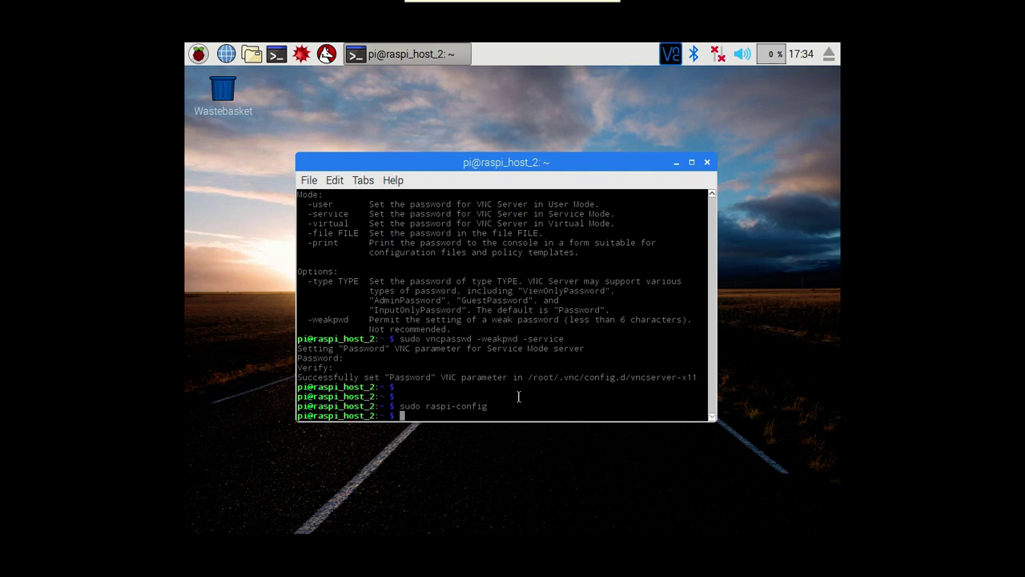
Reboot the Pi with sudo shutdown -r now and let VNC Viewer reconnect.
{"action": "type", "text": "ls"}
{"action": "key", "text": "BackSpace"}
{"action": "key", "text": "BackSpace"}
{"action": "type", "text": "sudo shutdown -r now"}
{"action": "key", "text": "Return"}
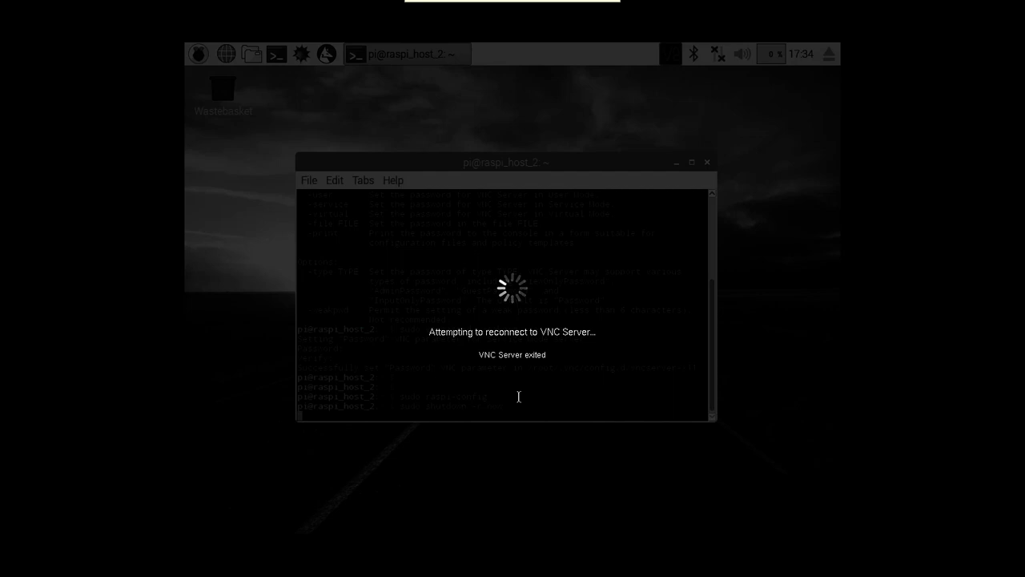